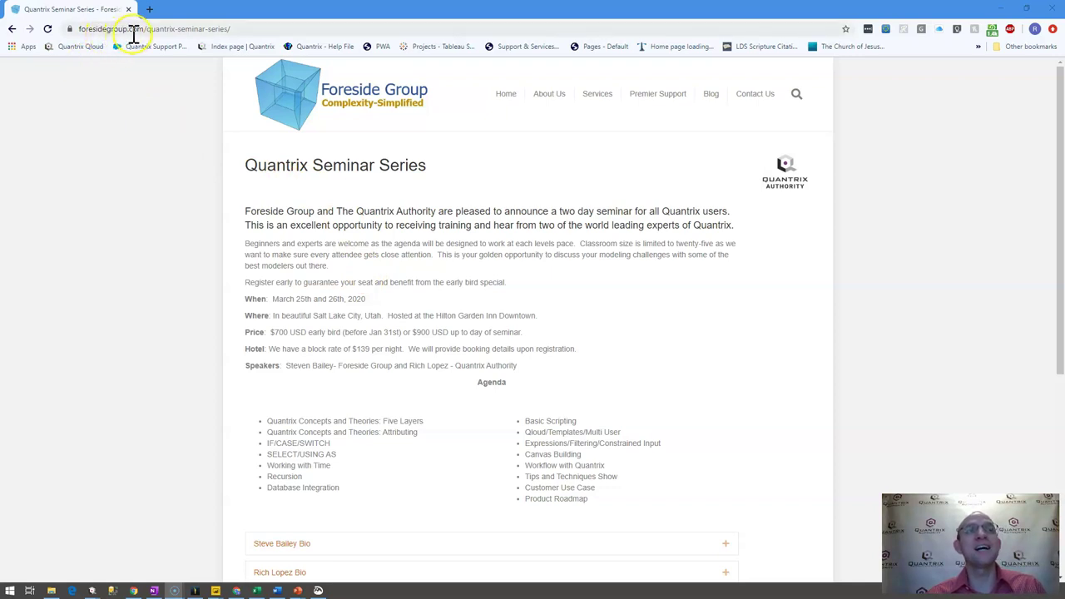
Step: Go to the Foreside Group home page and open the Quantrix Seminar Series page from it
{"action": "left_click", "coordinate": [505, 94]}
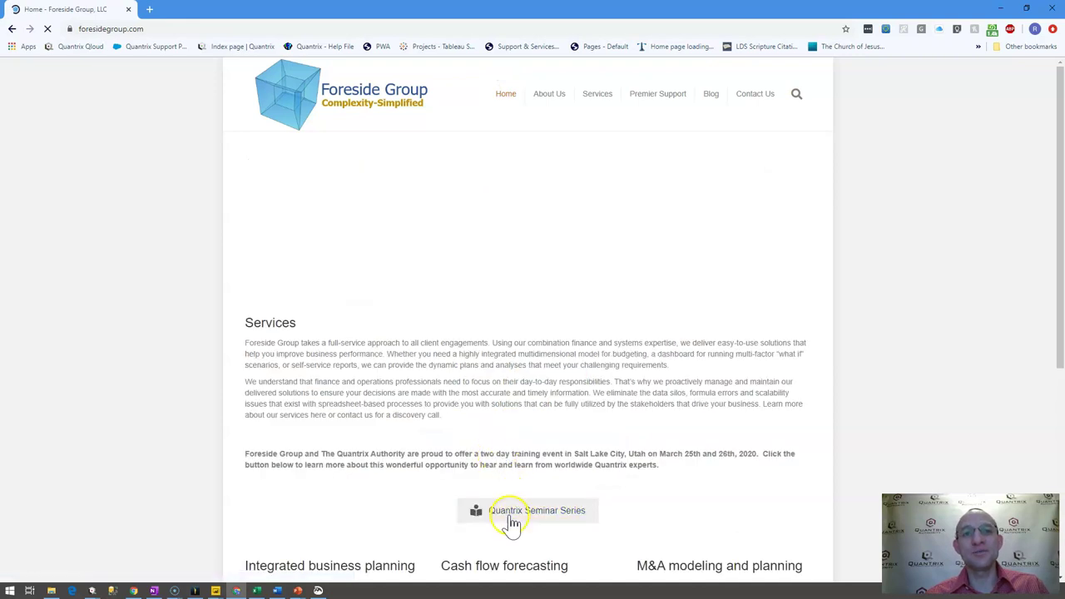
{"action": "left_click", "coordinate": [510, 522]}
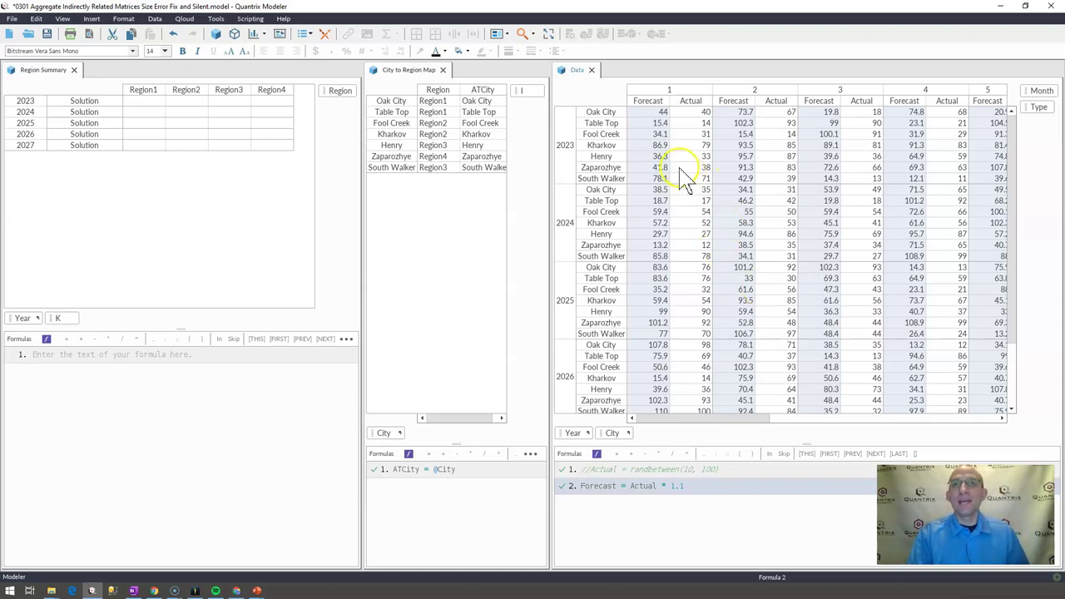
Step: Examine the Actual and Forecast data, the regions in the Region Summary matrix and the city-to-region mapping
{"action": "left_click", "coordinate": [690, 101]}
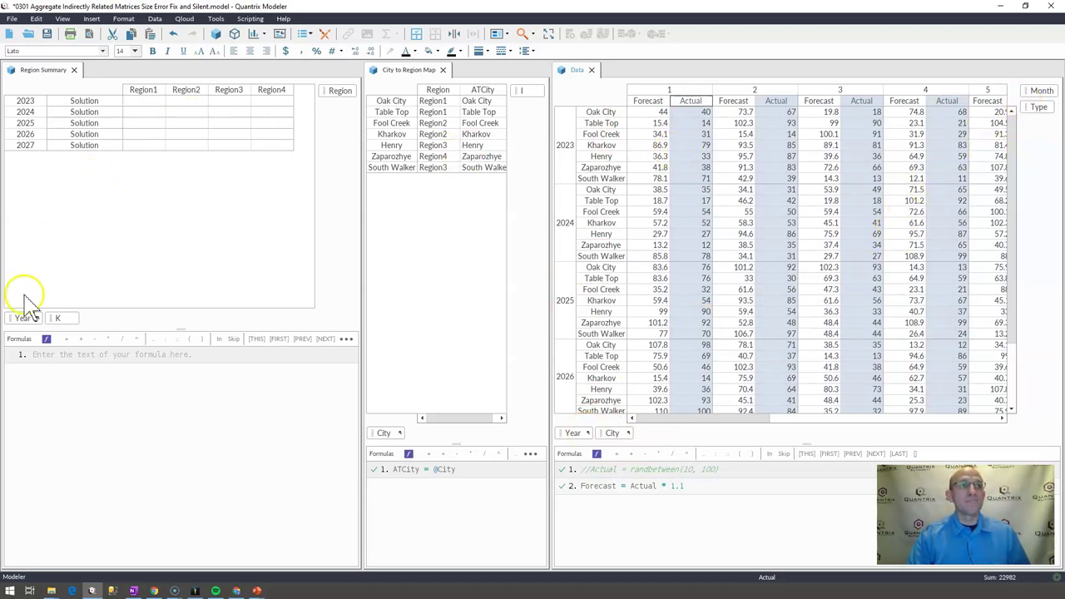
{"action": "left_click_drag", "start_coordinate": [142, 90], "coordinate": [241, 92]}
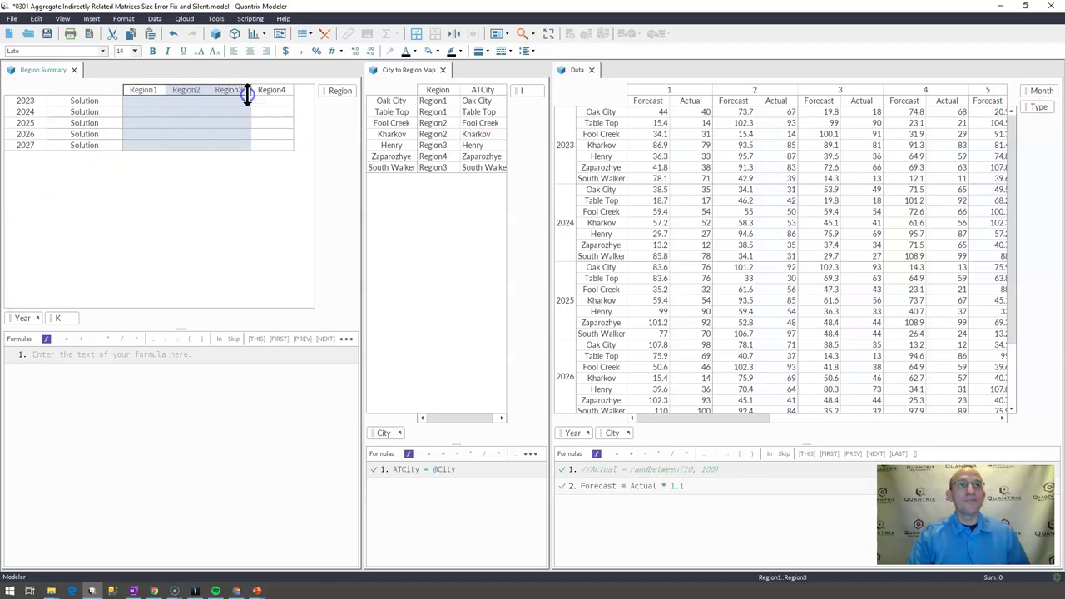
{"action": "left_click", "coordinate": [441, 90]}
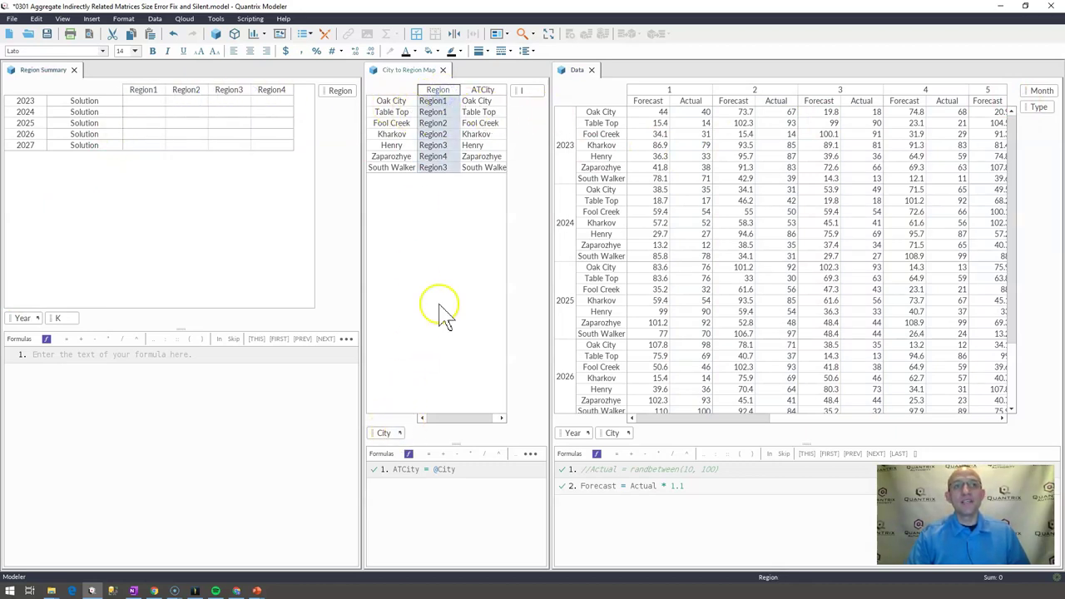
{"action": "left_click", "coordinate": [440, 112]}
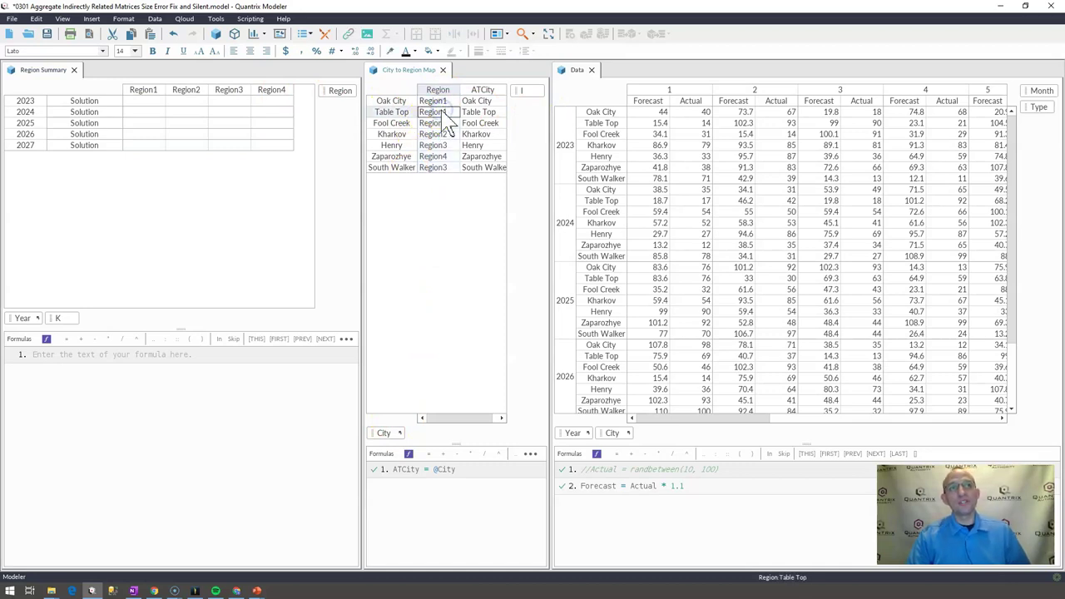
{"action": "left_click", "coordinate": [235, 111]}
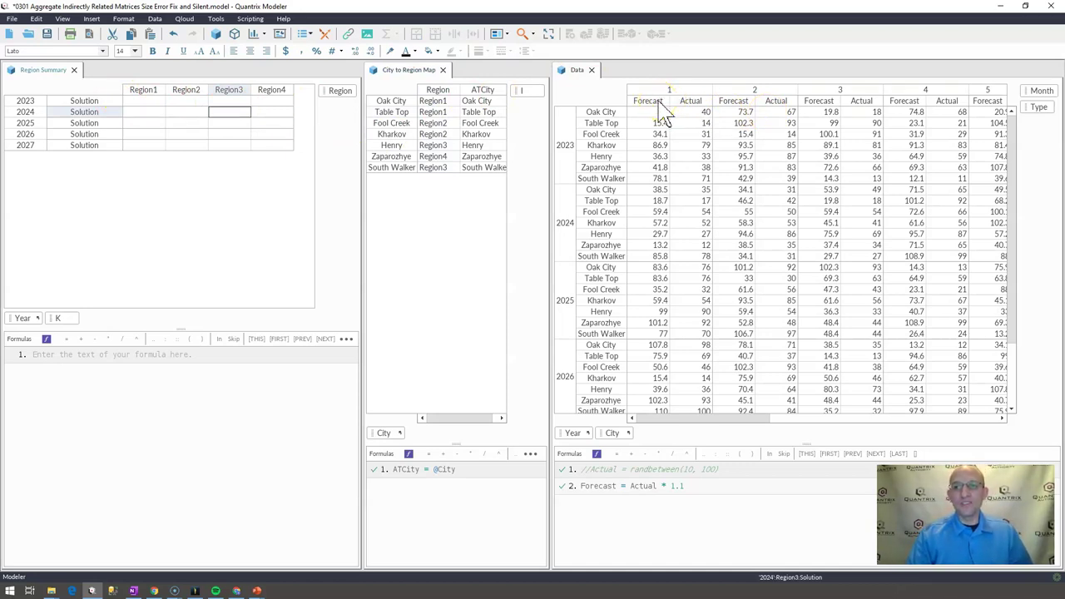
{"action": "left_click", "coordinate": [659, 109]}
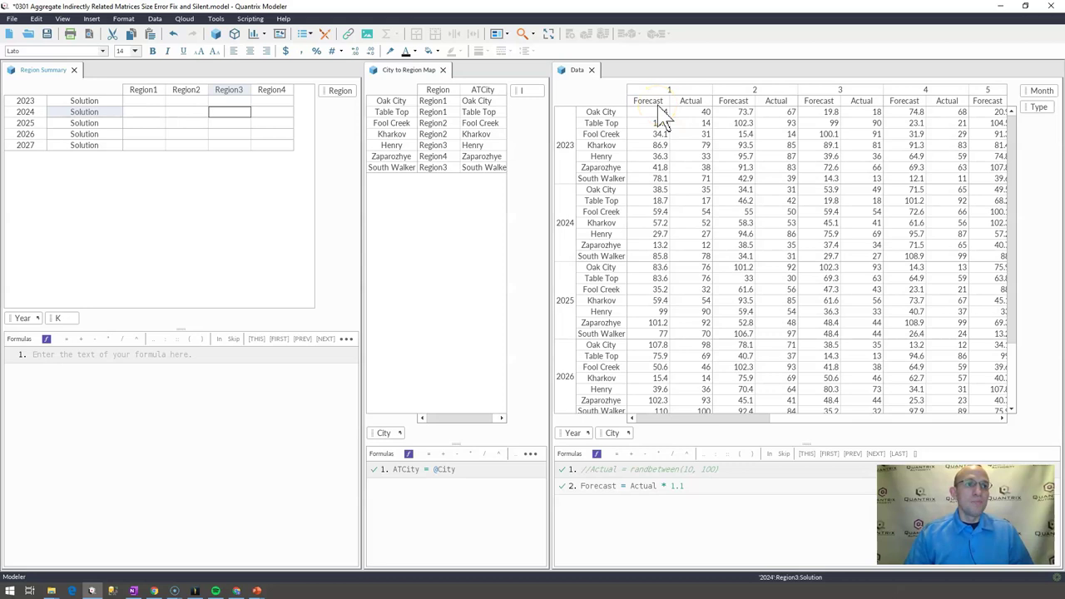
{"action": "left_click", "coordinate": [681, 190]}
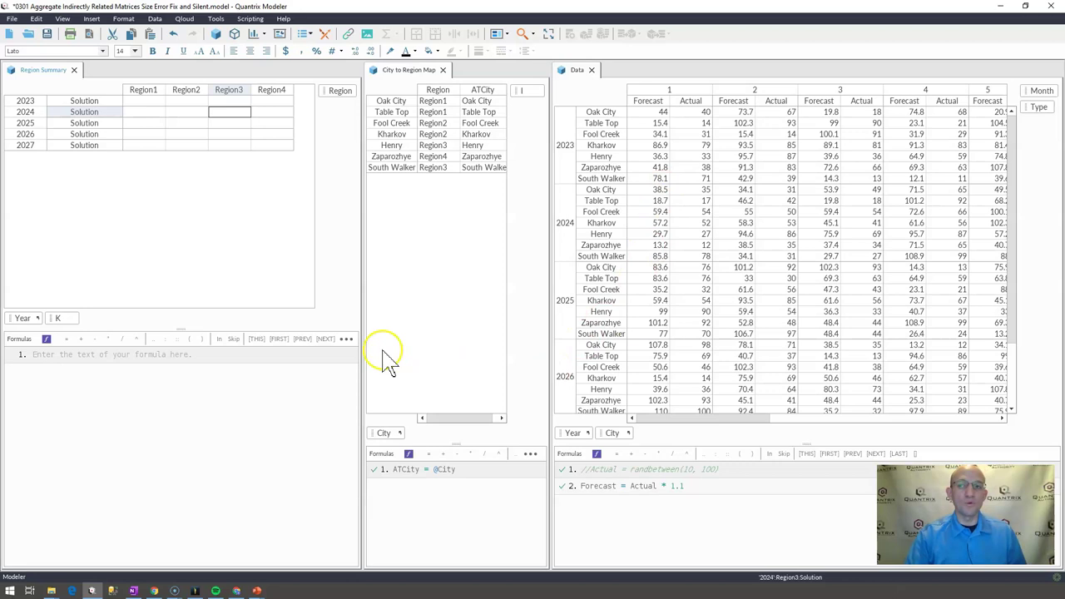
Step: Start a formula in the Region Summary matrix that reads Solution = sum(Data::Forecast)
{"action": "left_click", "coordinate": [102, 354]}
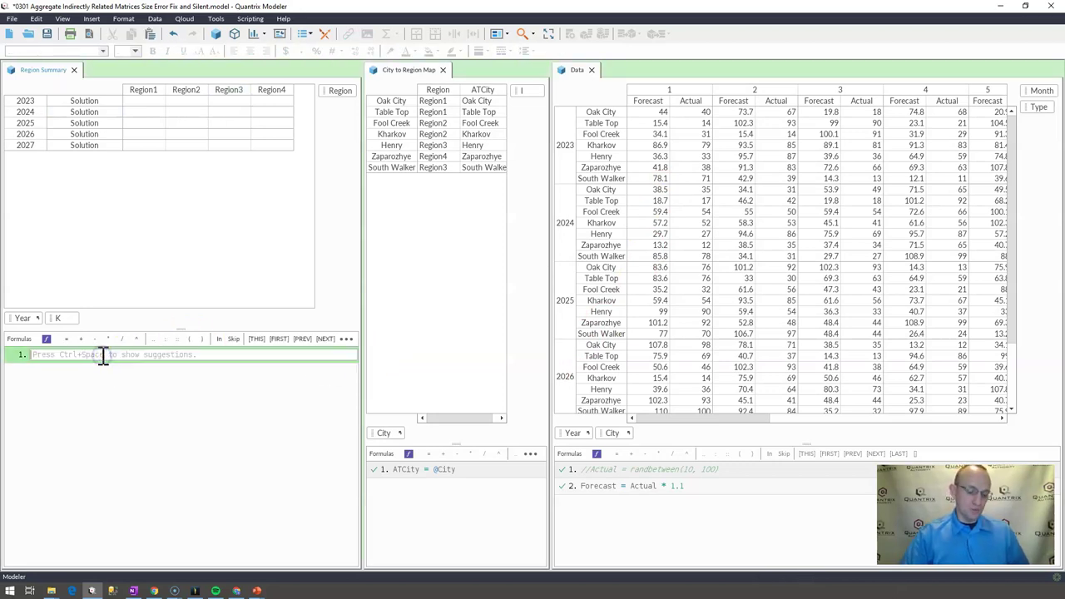
{"action": "type", "text": "Solu"}
{"action": "key", "text": "BackSpace"}
{"action": "key", "text": "BackSpace"}
{"action": "key", "text": "BackSpace"}
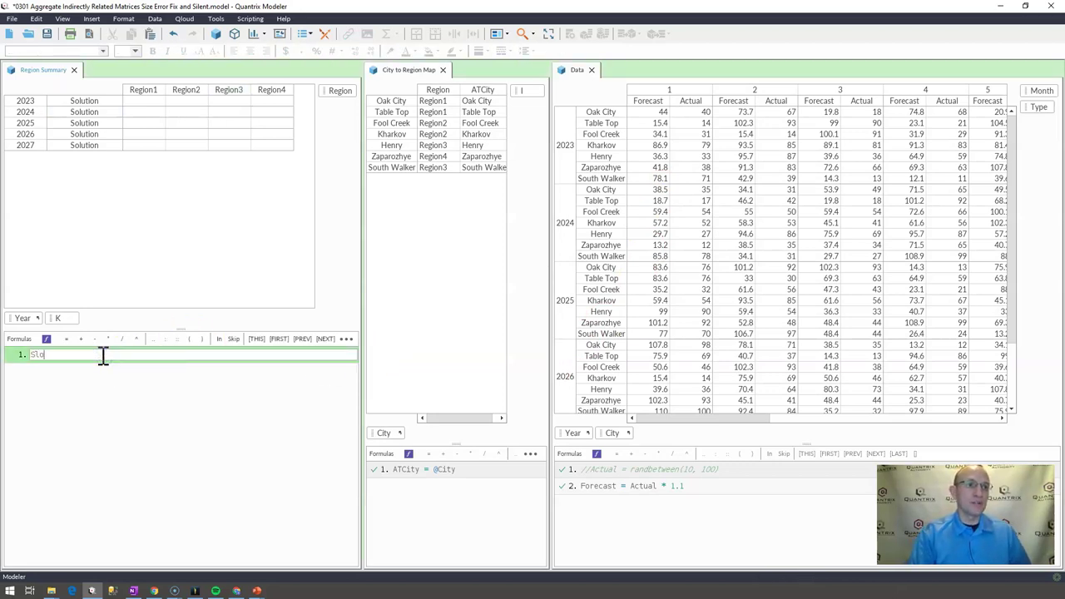
{"action": "type", "text": "ol"}
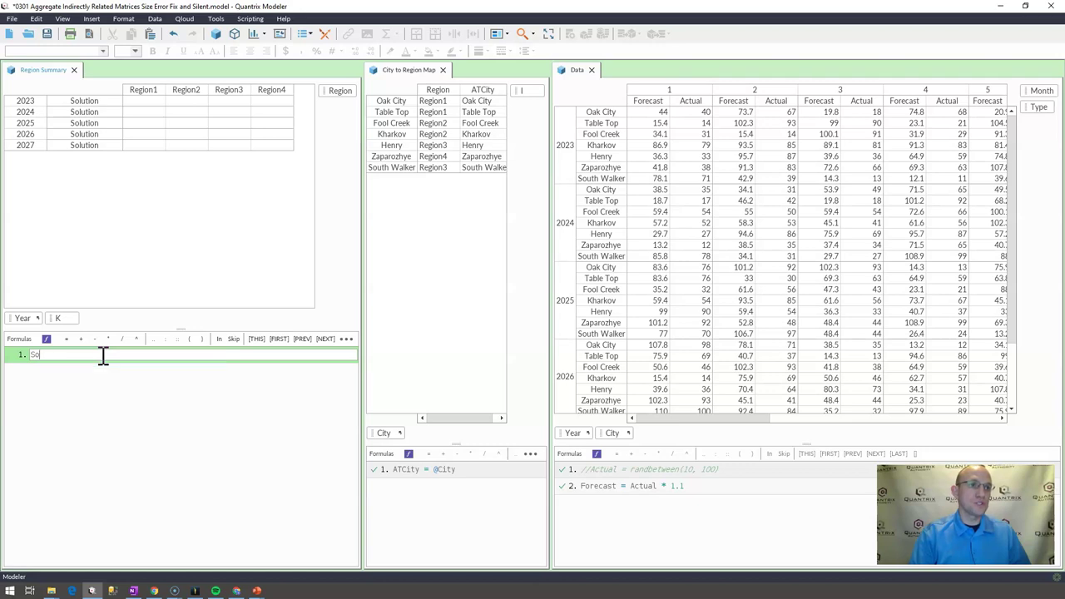
{"action": "key", "text": "Return"}
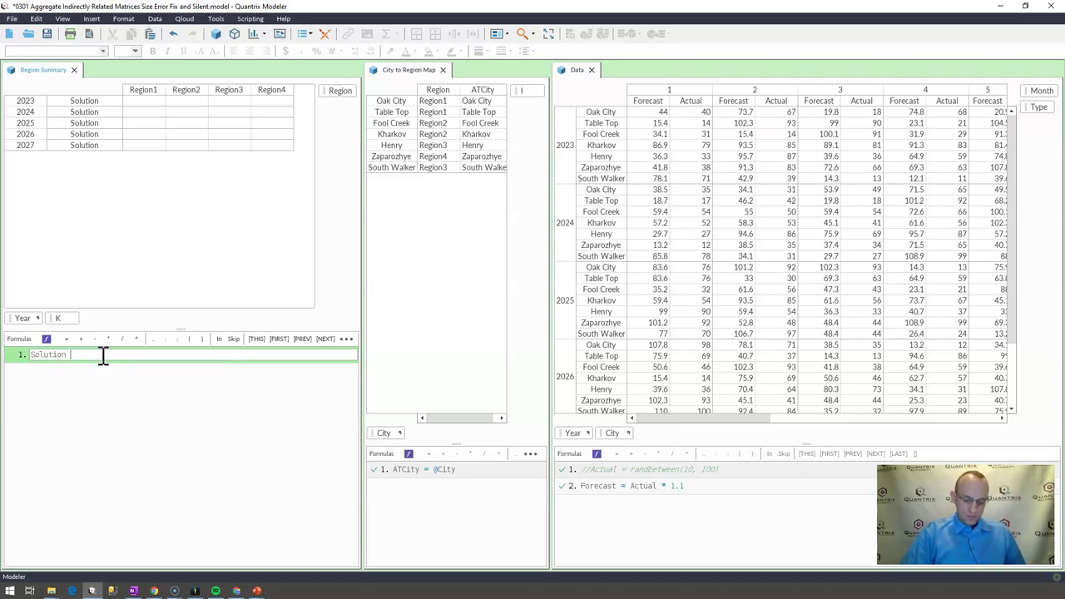
{"action": "type", "text": "= su"}
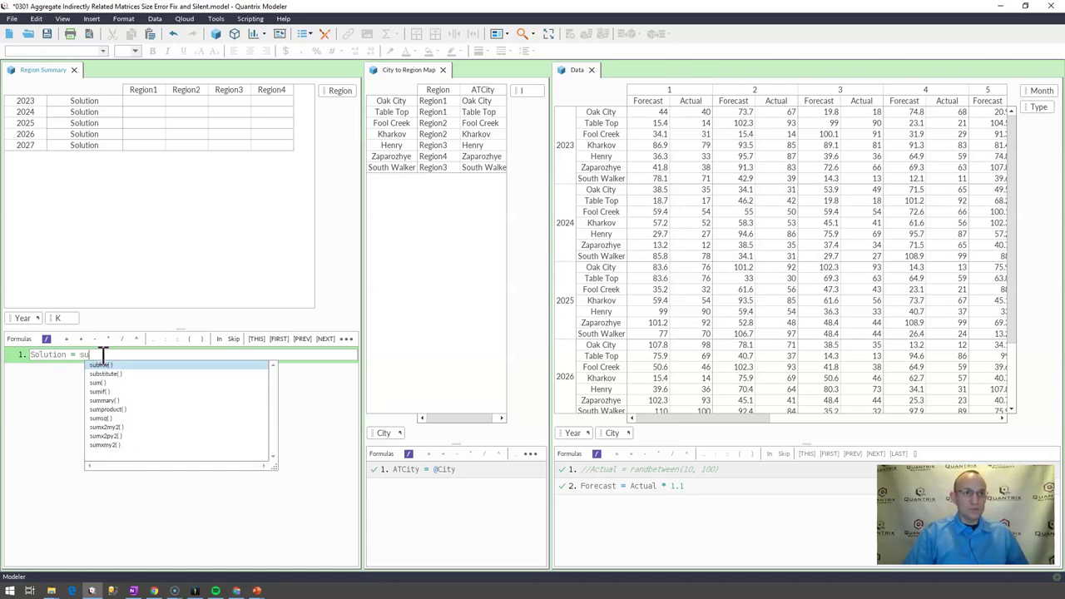
{"action": "type", "text": "m("}
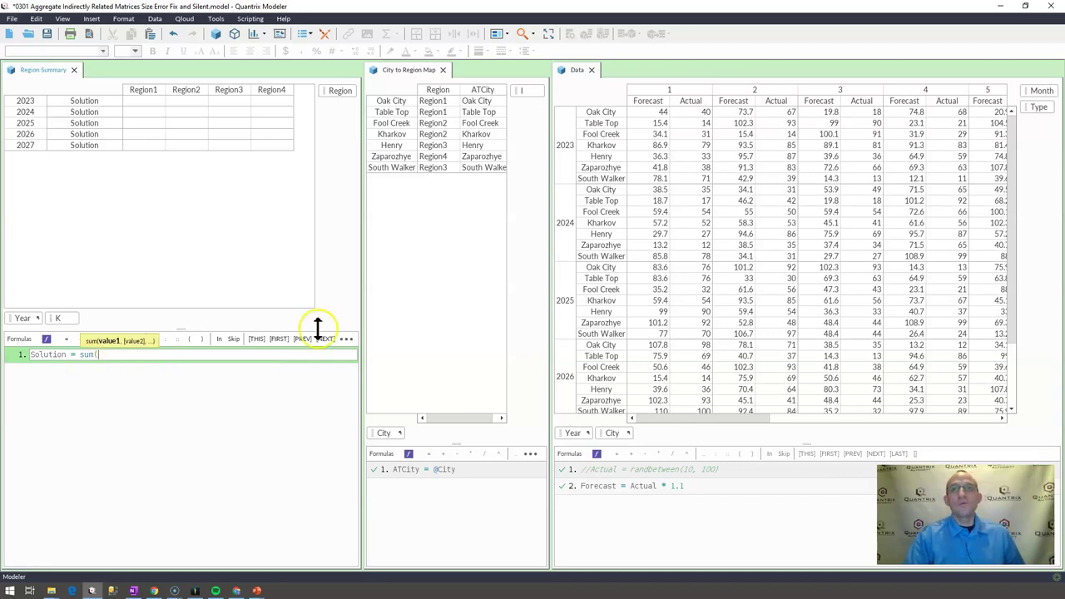
{"action": "left_click", "coordinate": [648, 104]}
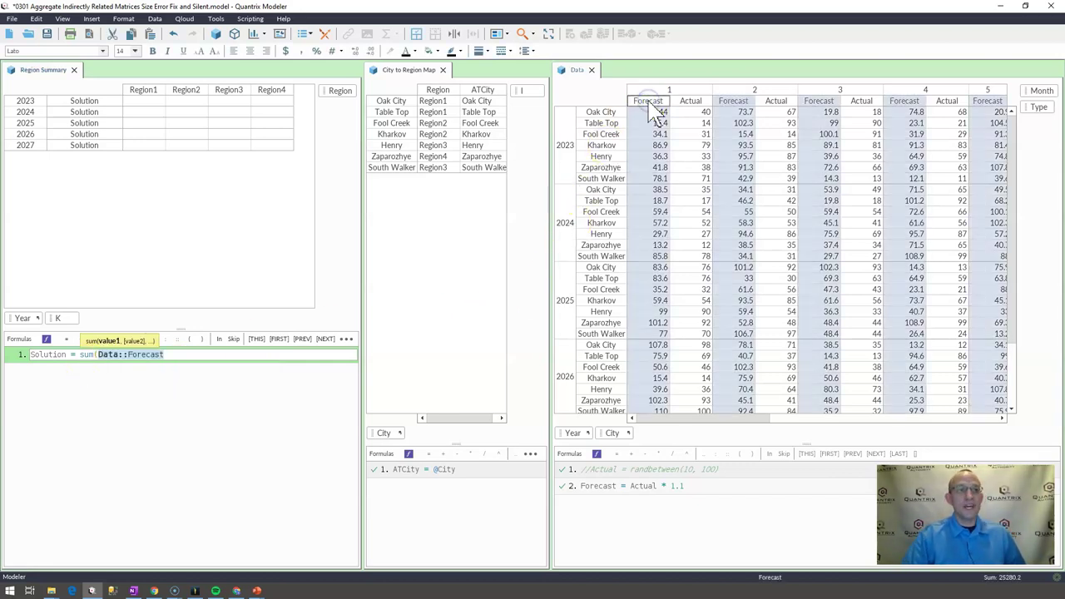
{"action": "type", "text": ")"}
Step: Add the second line "using City to Region Map::Region as Region" to the Solution formula and commit it
{"action": "key", "text": "shift+Return"}
{"action": "type", "text": "u"}
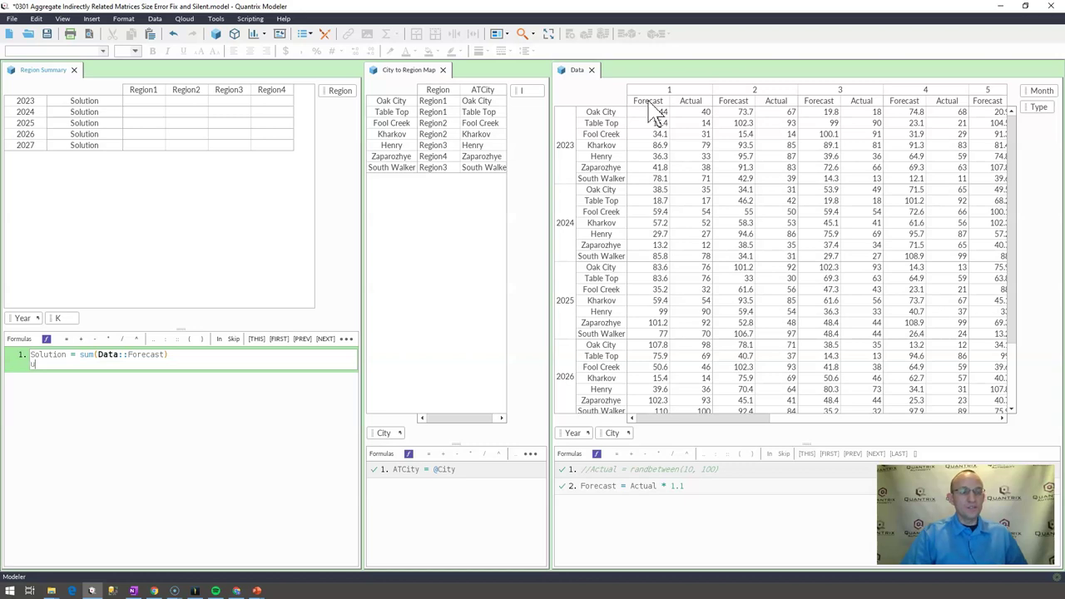
{"action": "type", "text": "sing"}
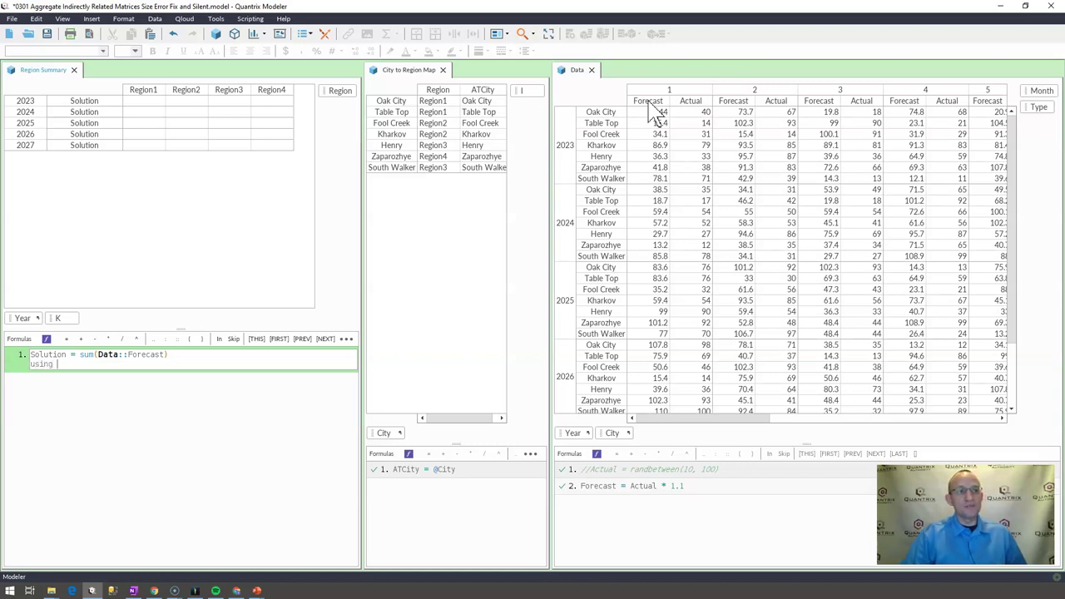
{"action": "left_click", "coordinate": [450, 92]}
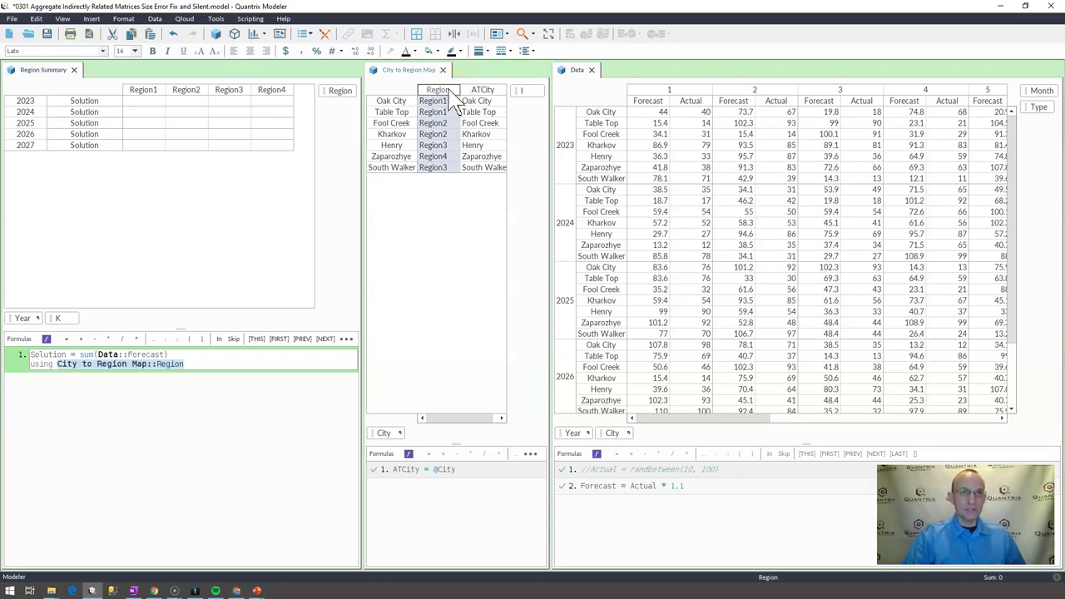
{"action": "type", "text": "as"}
{"action": "left_click", "coordinate": [339, 93]}
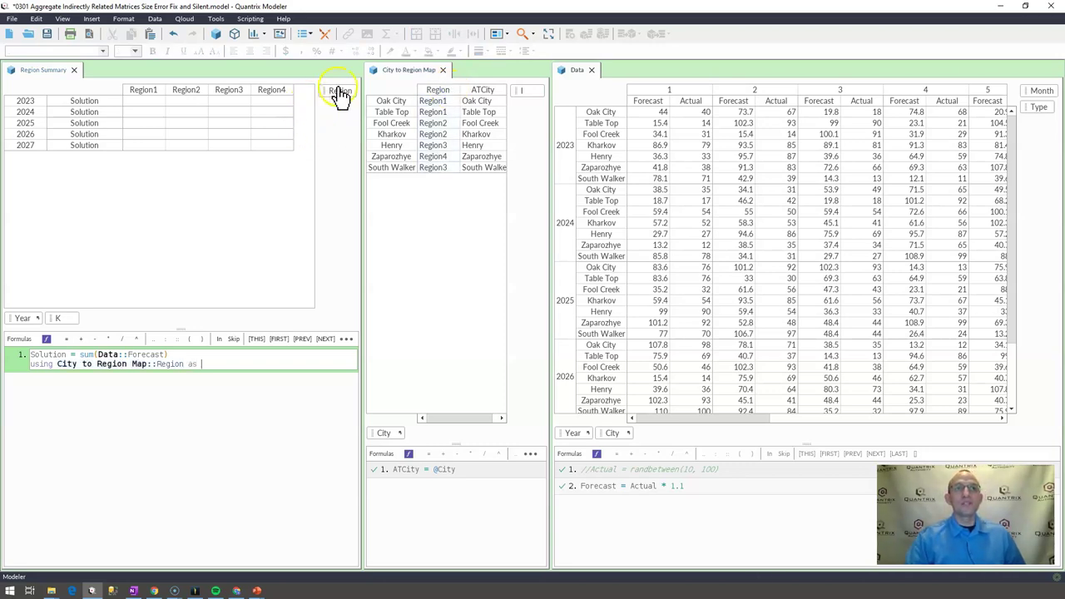
{"action": "key", "text": "Return"}
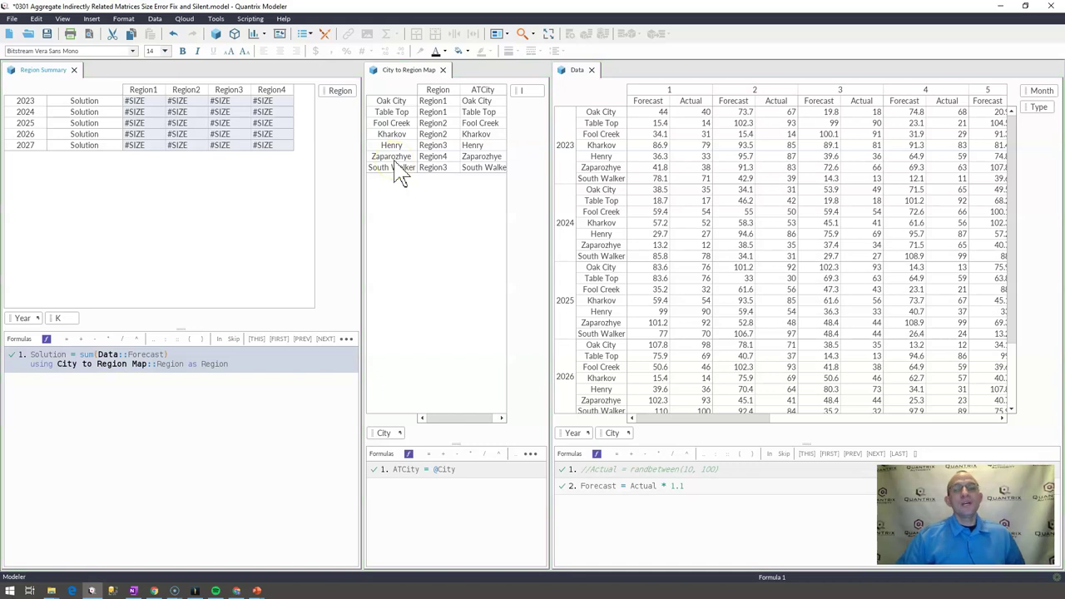
Step: Inspect the Region Summary results, the Solution formula and the Forecast columns of the Data matrix
{"action": "left_click", "coordinate": [135, 112]}
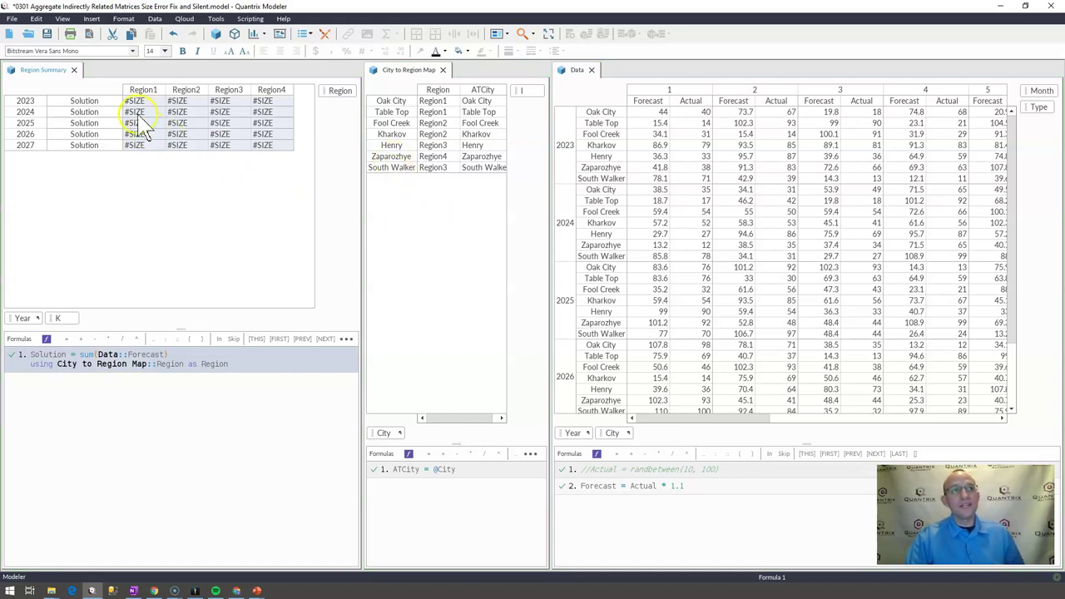
{"action": "left_click", "coordinate": [162, 356]}
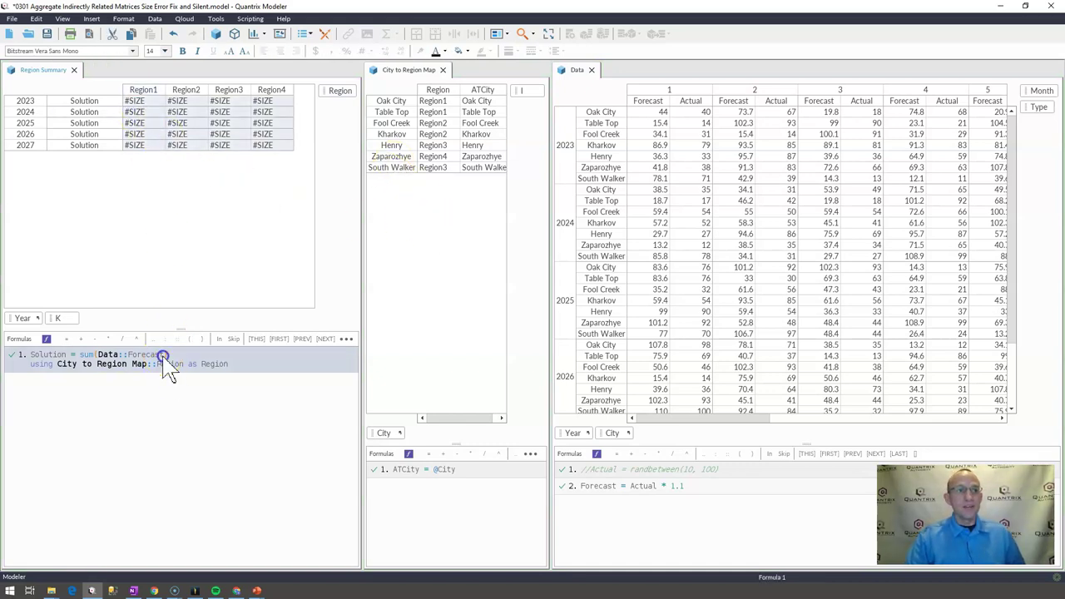
{"action": "key", "text": "Down"}
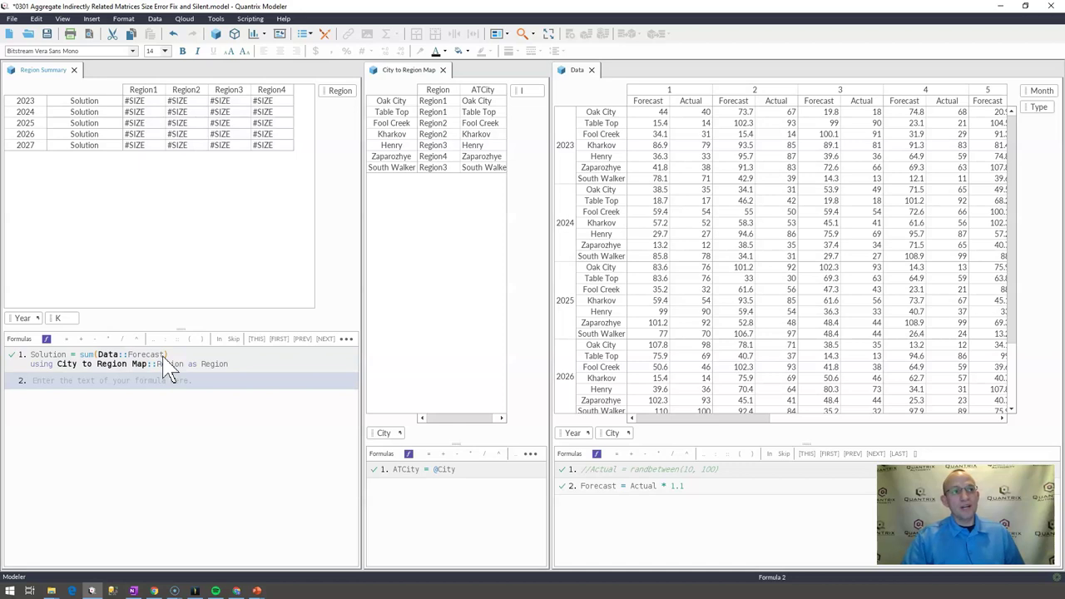
{"action": "left_click", "coordinate": [649, 103]}
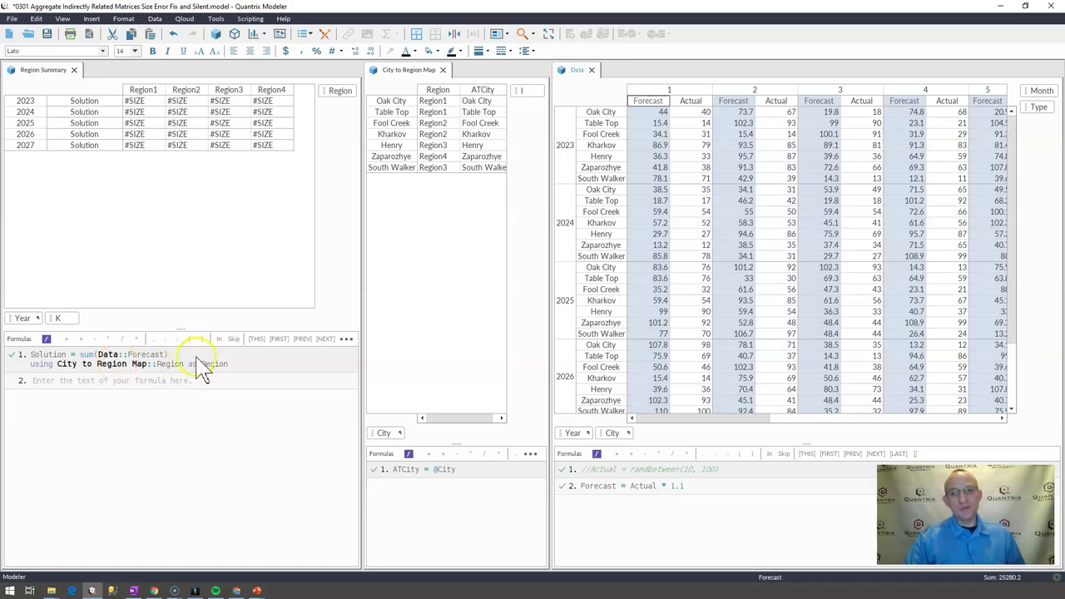
Step: Add a new item after Actual in the Data matrix's Type category and name it Region Helper
{"action": "left_click", "coordinate": [690, 100]}
{"action": "key", "text": "Return"}
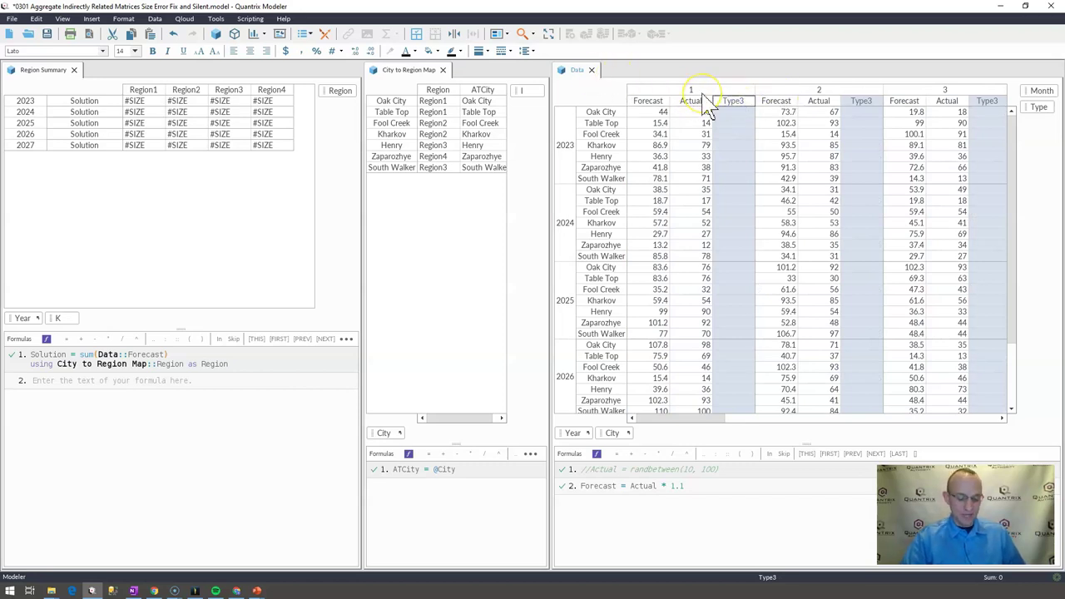
{"action": "type", "text": "AtR"}
{"action": "key", "text": "BackSpace"}
{"action": "key", "text": "BackSpace"}
{"action": "key", "text": "BackSpace"}
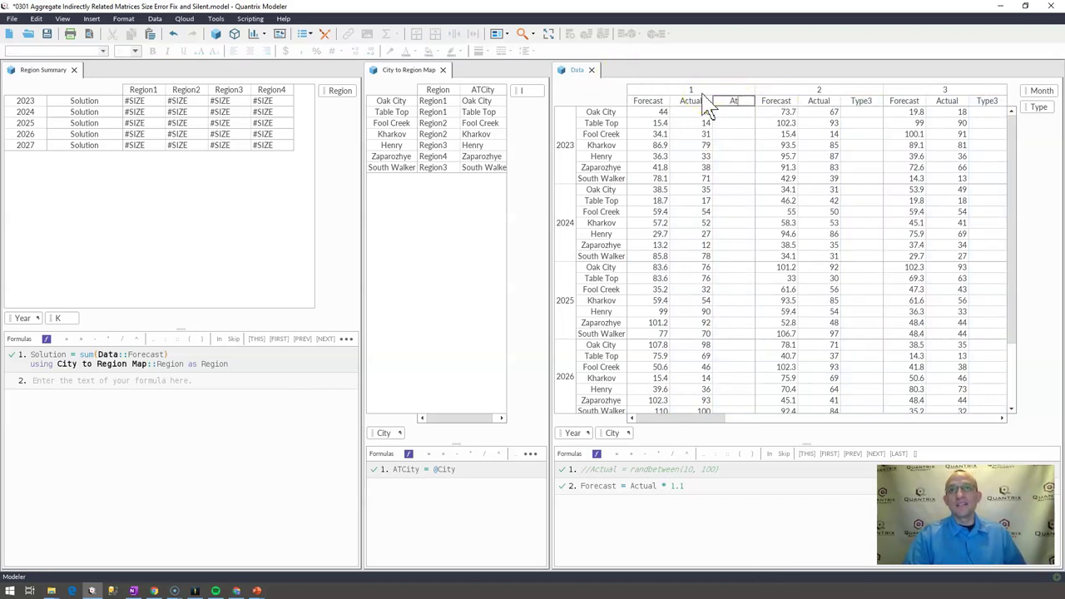
{"action": "type", "text": "Region Helper"}
{"action": "key", "text": "Return"}
Step: Enter the Data matrix formula Region Helper = City to Region Map::Region
{"action": "type", "text": "="}
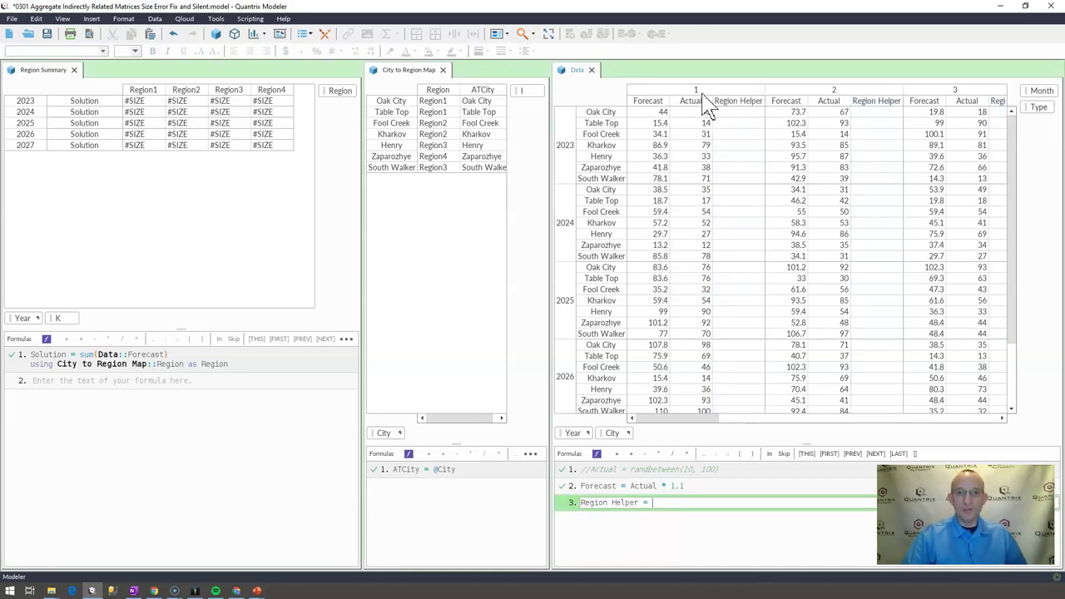
{"action": "left_click", "coordinate": [438, 90]}
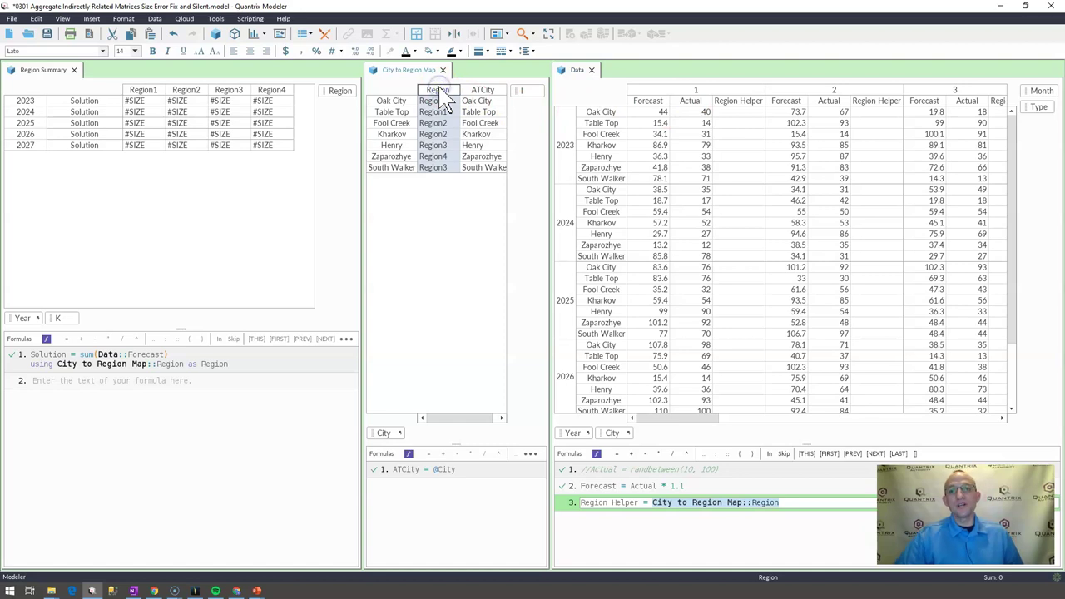
{"action": "key", "text": "Return"}
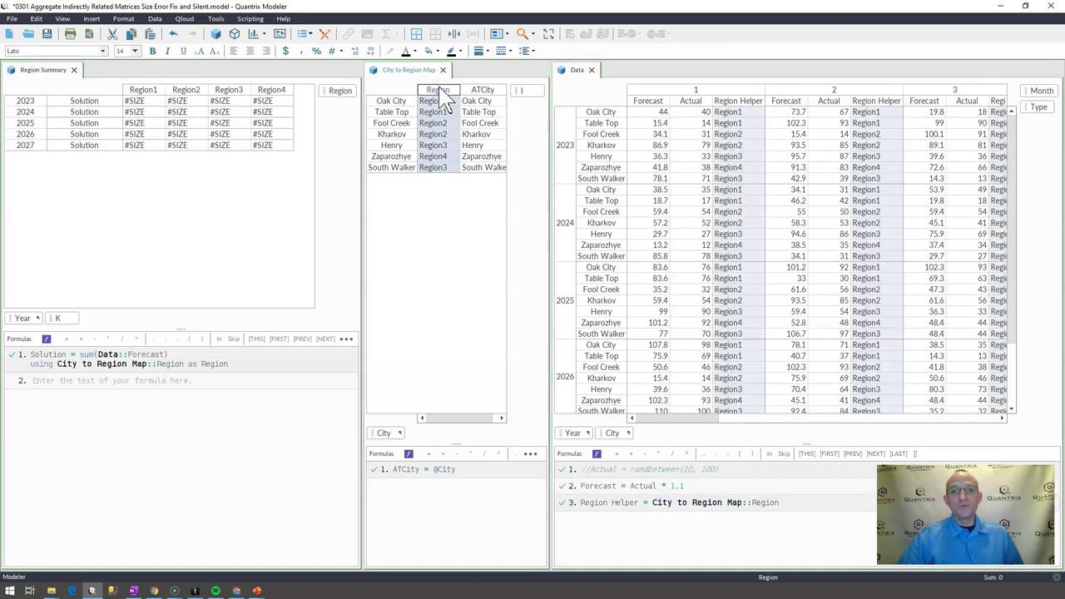
Step: Check the City category in the Data and City to Region Map matrices, and compare the Region and Region Helper columns
{"action": "left_click", "coordinate": [613, 432]}
{"action": "left_click", "coordinate": [383, 433]}
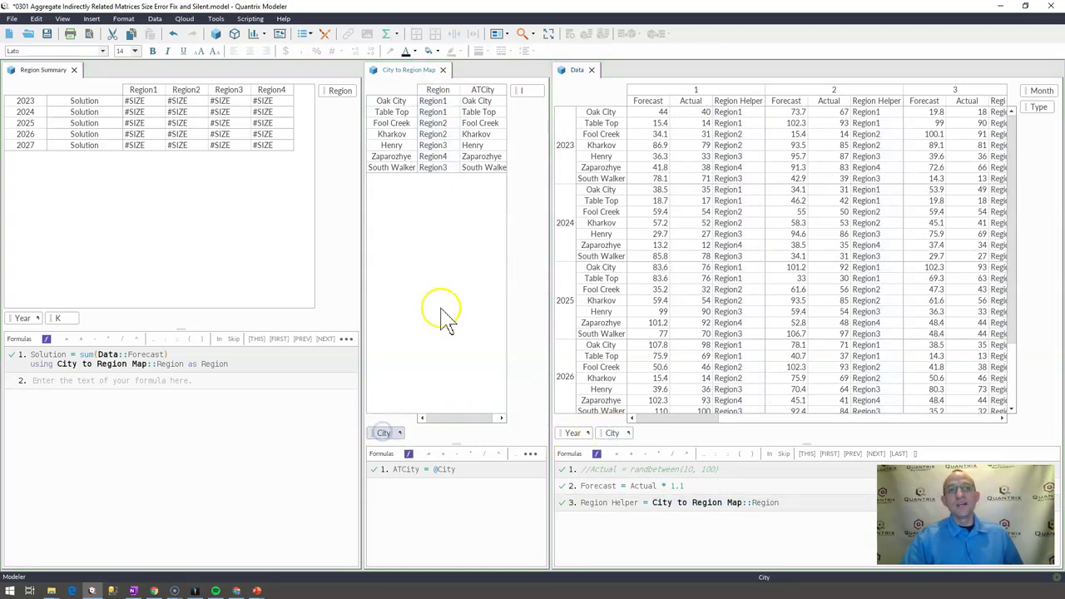
{"action": "left_click", "coordinate": [445, 90]}
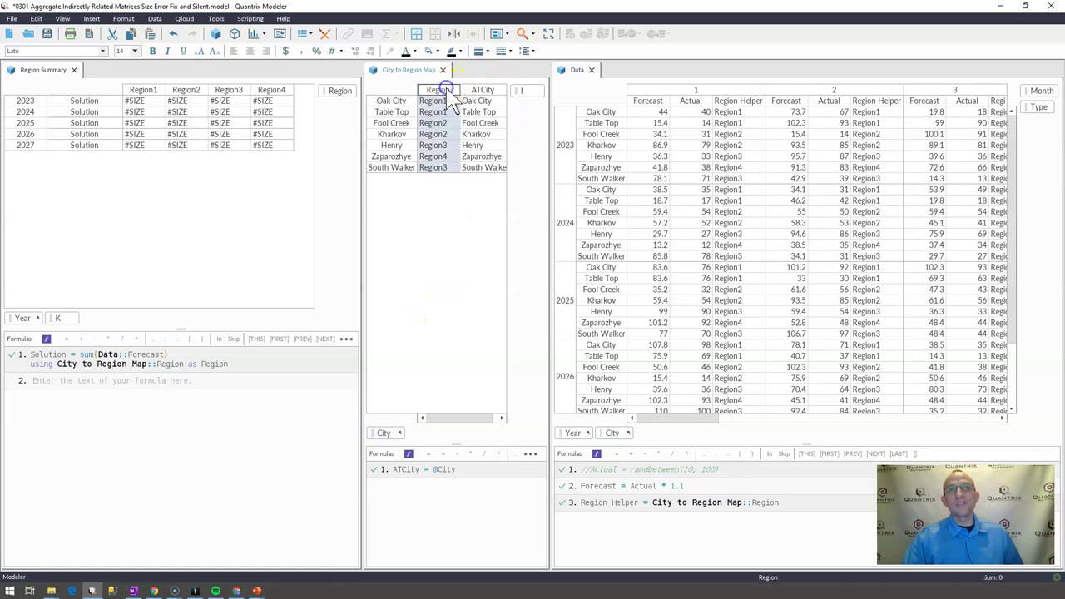
{"action": "left_click", "coordinate": [738, 101]}
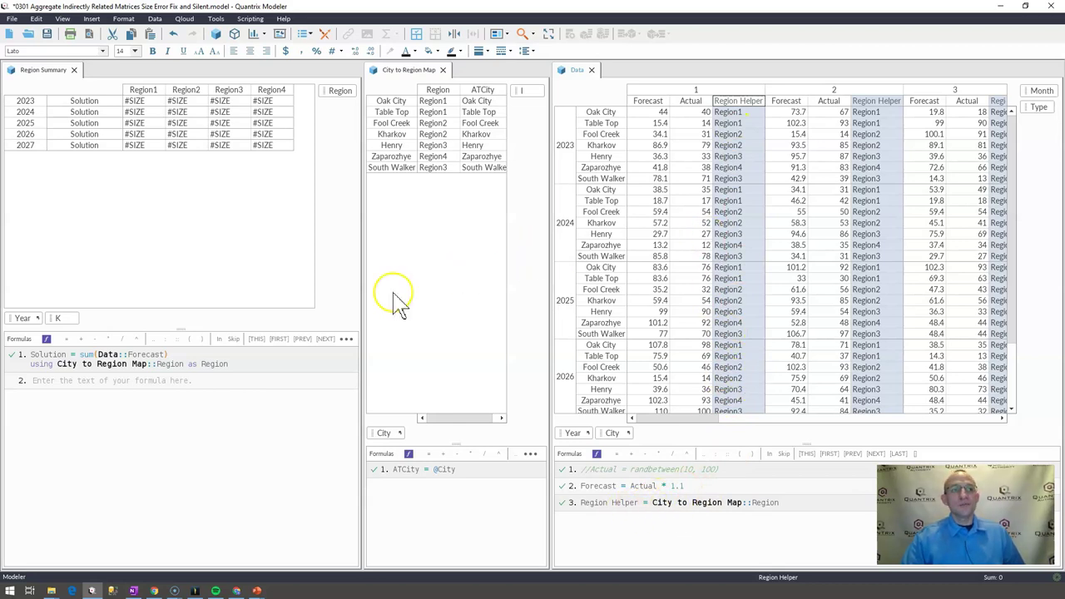
Step: Replace the City to Region Map::Region reference in the Region Summary's Solution formula with Data::Region Helper, keeping "as Region"
{"action": "left_click", "coordinate": [183, 366]}
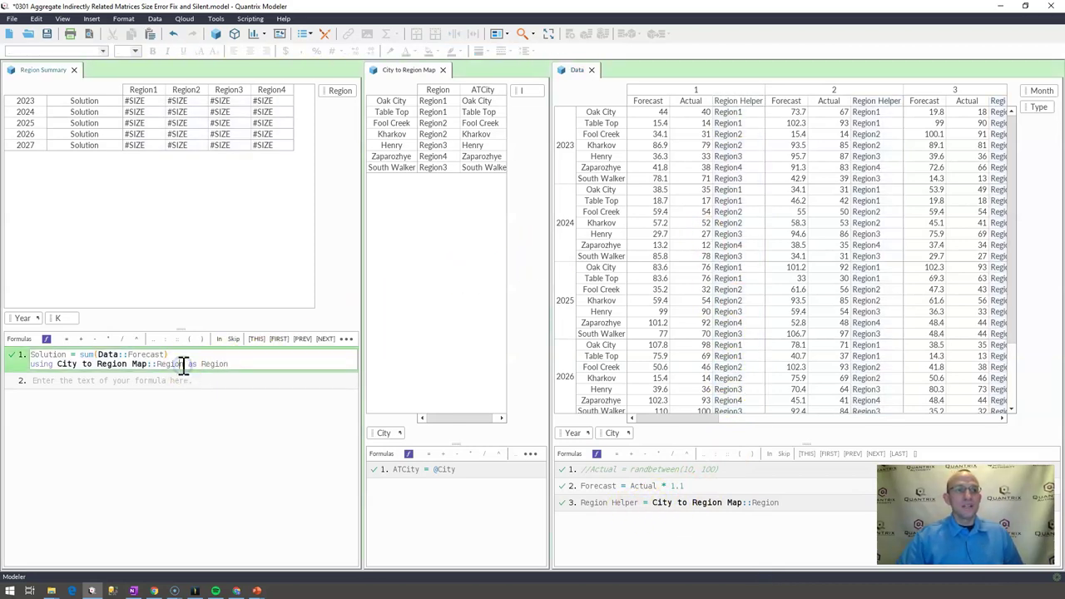
{"action": "key", "text": "ctrl+shift+Left"}
{"action": "key", "text": "ctrl+shift+Left"}
{"action": "key", "text": "ctrl+shift+Left"}
{"action": "key", "text": "ctrl+shift+Left"}
{"action": "key", "text": "ctrl+shift+Left"}
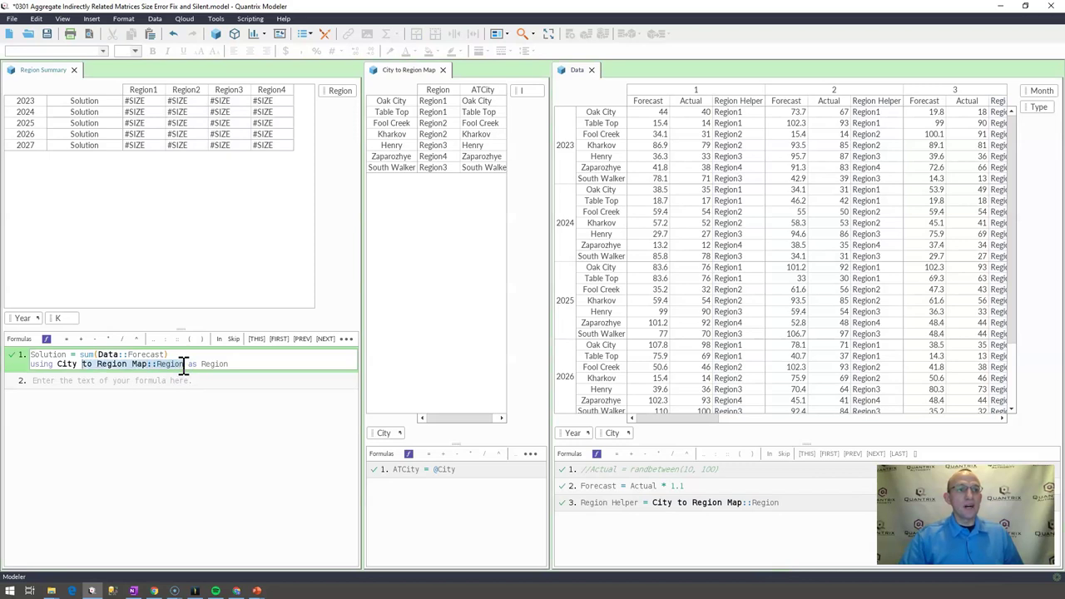
{"action": "key", "text": "ctrl+shift+Left"}
{"action": "key", "text": "BackSpace"}
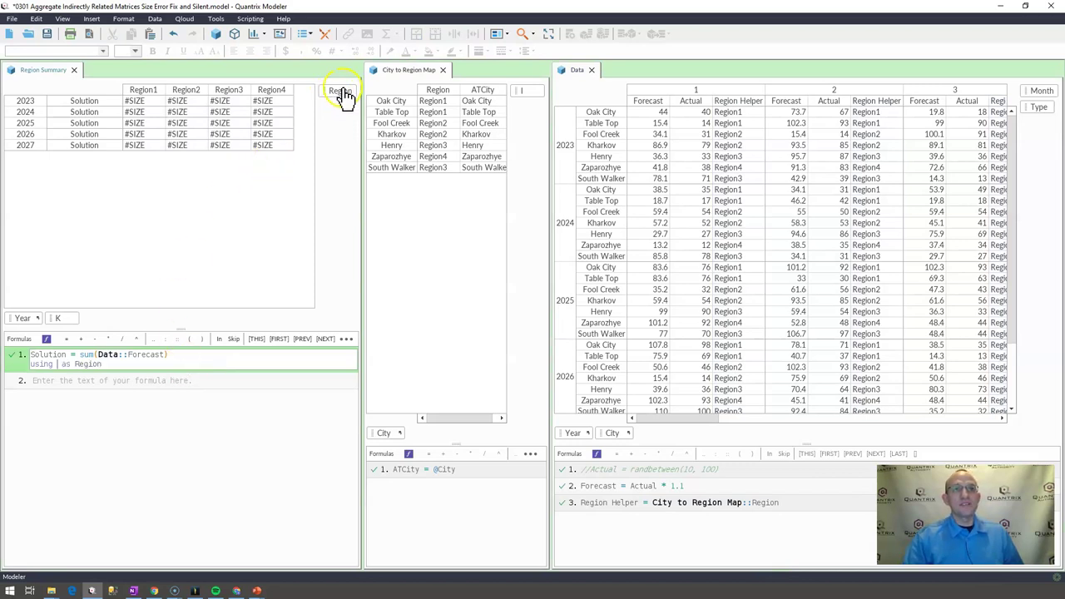
{"action": "left_click", "coordinate": [734, 100]}
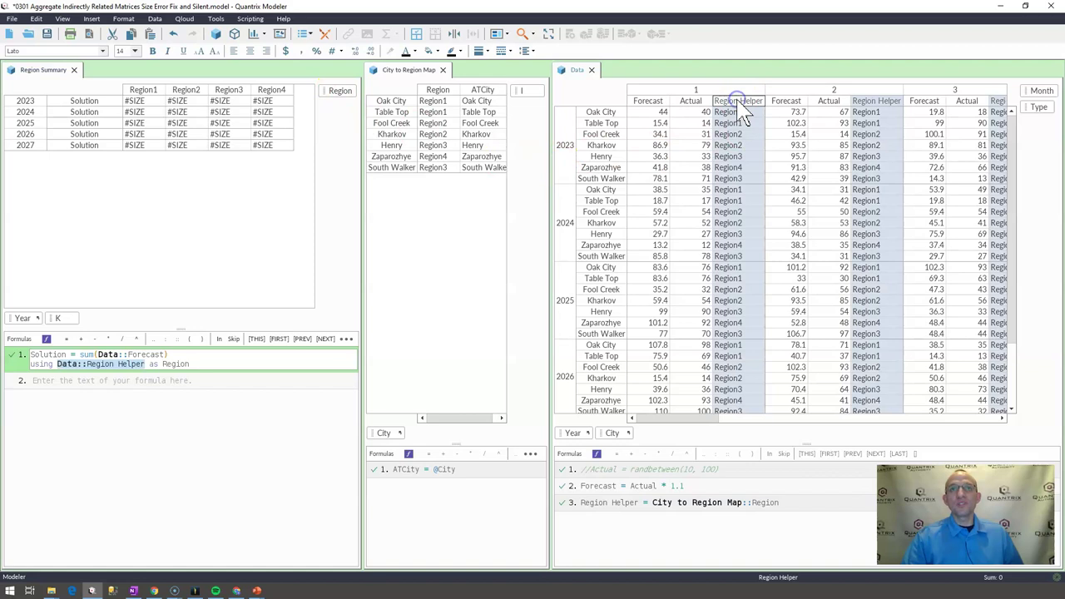
{"action": "key", "text": "Return"}
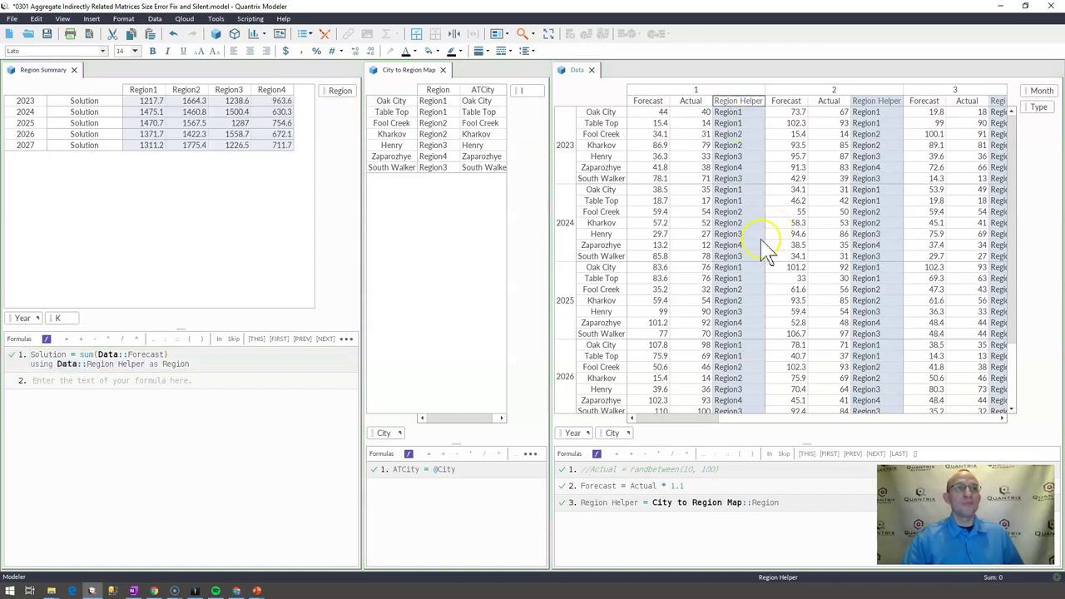
Step: Make Type a filter on Forecast in the Data matrix and sum the 2023 Oak City and Table Top values across all months to check Region1
{"action": "left_click", "coordinate": [144, 101]}
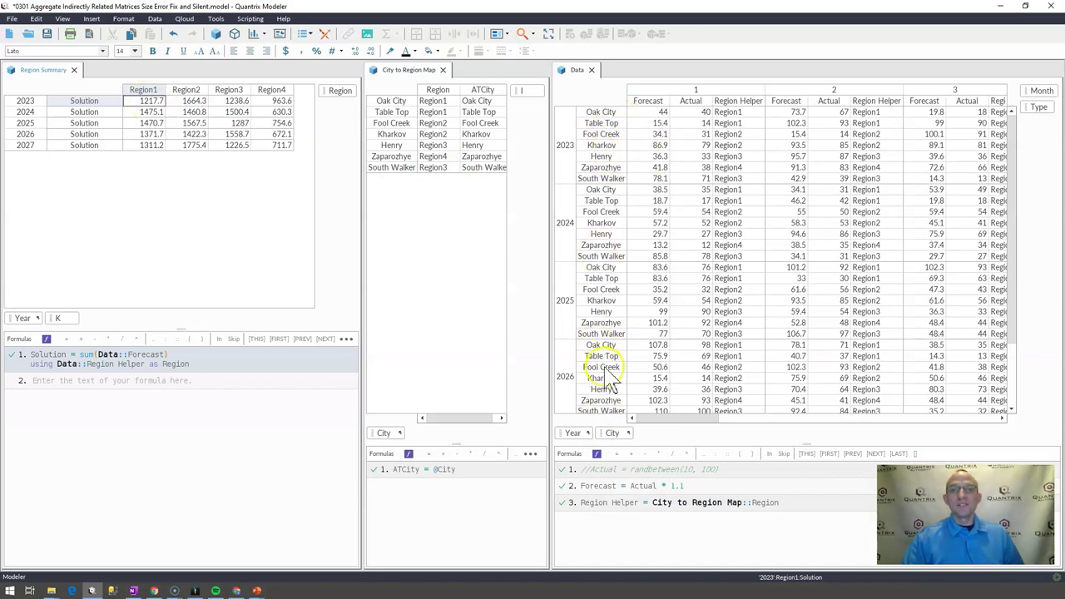
{"action": "left_click", "coordinate": [601, 122]}
{"action": "left_click", "coordinate": [599, 112], "text": "ctrl"}
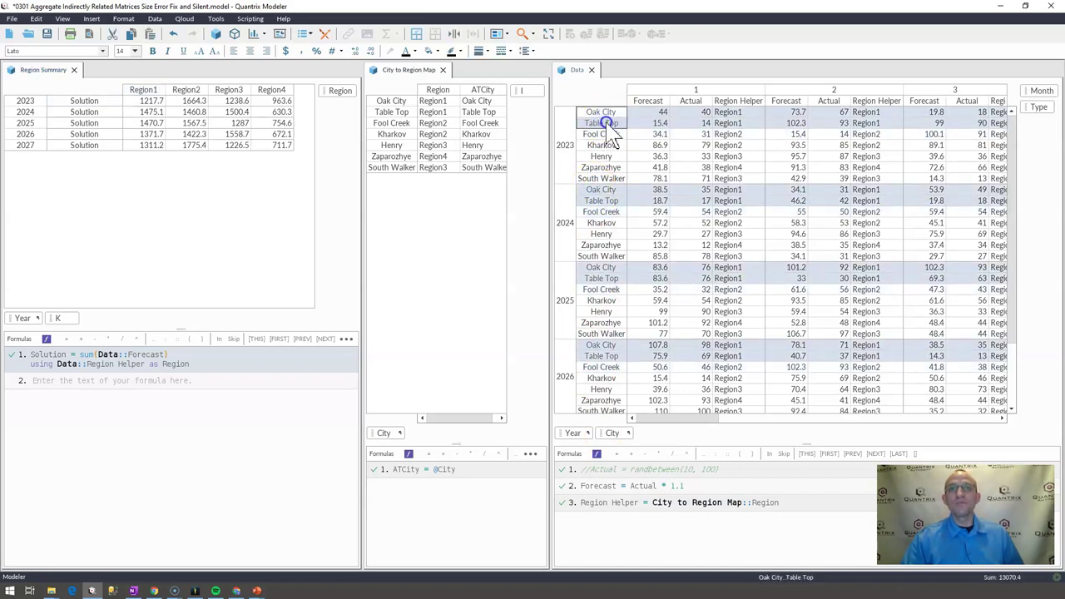
{"action": "left_click_drag", "start_coordinate": [1041, 106], "coordinate": [599, 89]}
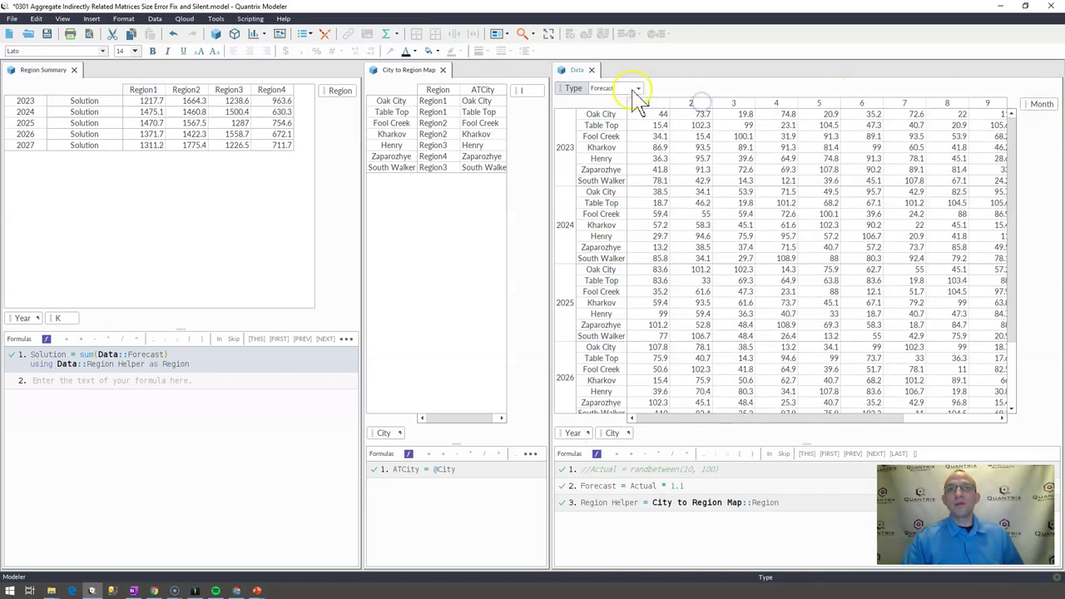
{"action": "left_click", "coordinate": [656, 124]}
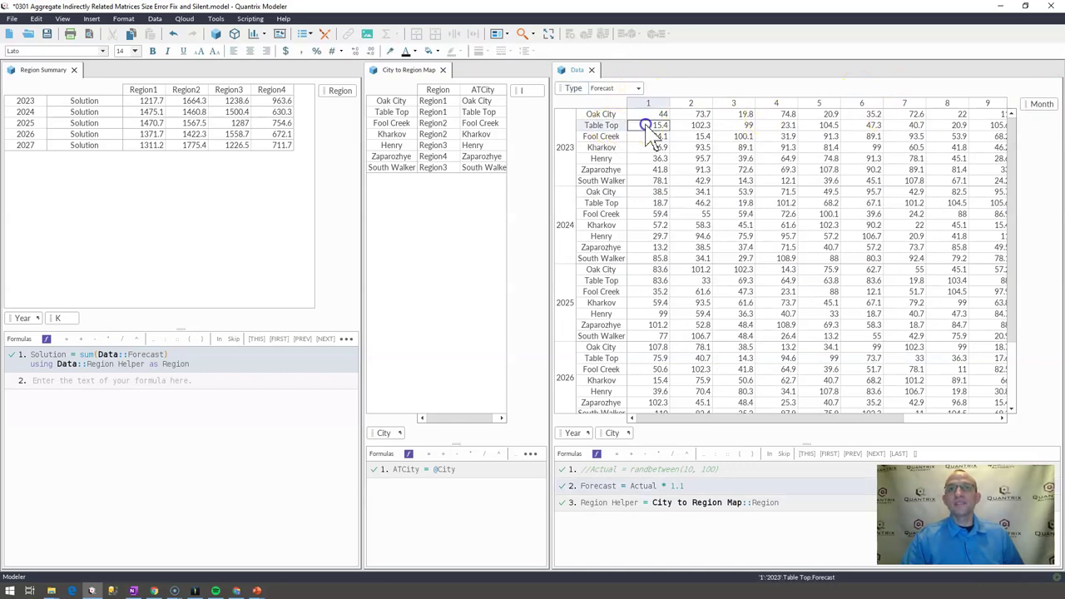
{"action": "key", "text": "shift+Up"}
{"action": "key", "text": "ctrl+shift+Right"}
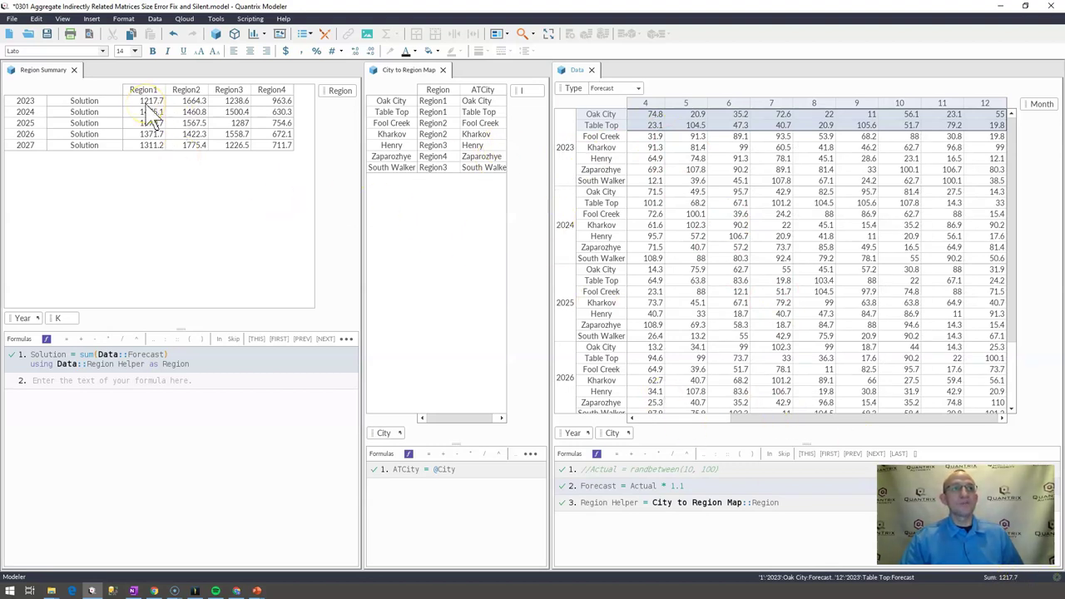
Step: Sum the 2024 Oak City and Table Top forecasts across all twelve months to check the Region1 result for 2024
{"action": "left_click", "coordinate": [651, 193]}
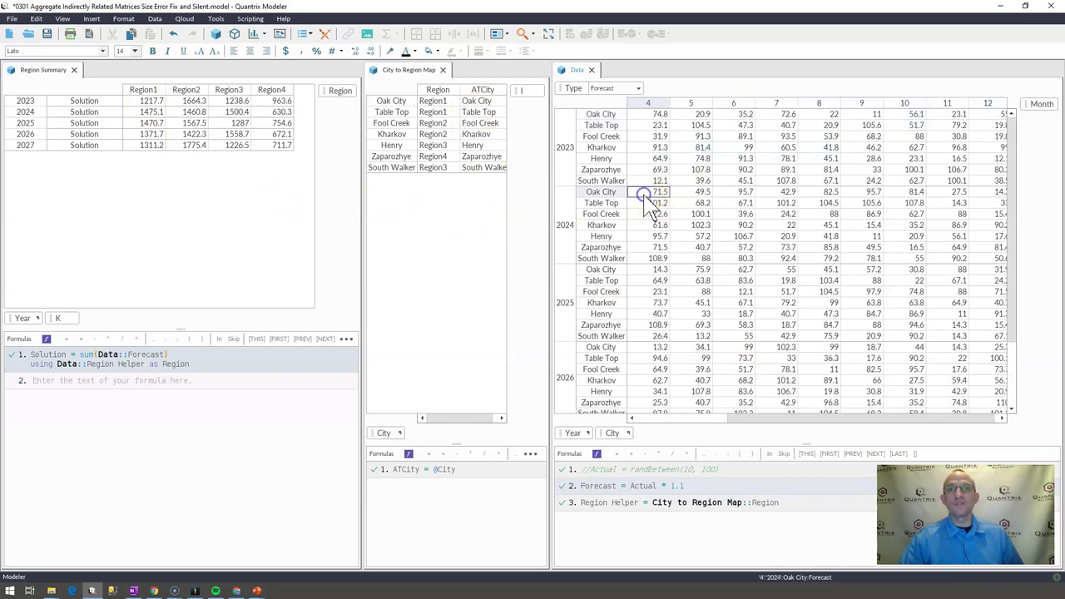
{"action": "key", "text": "Home"}
{"action": "left_click", "coordinate": [650, 203], "text": "shift"}
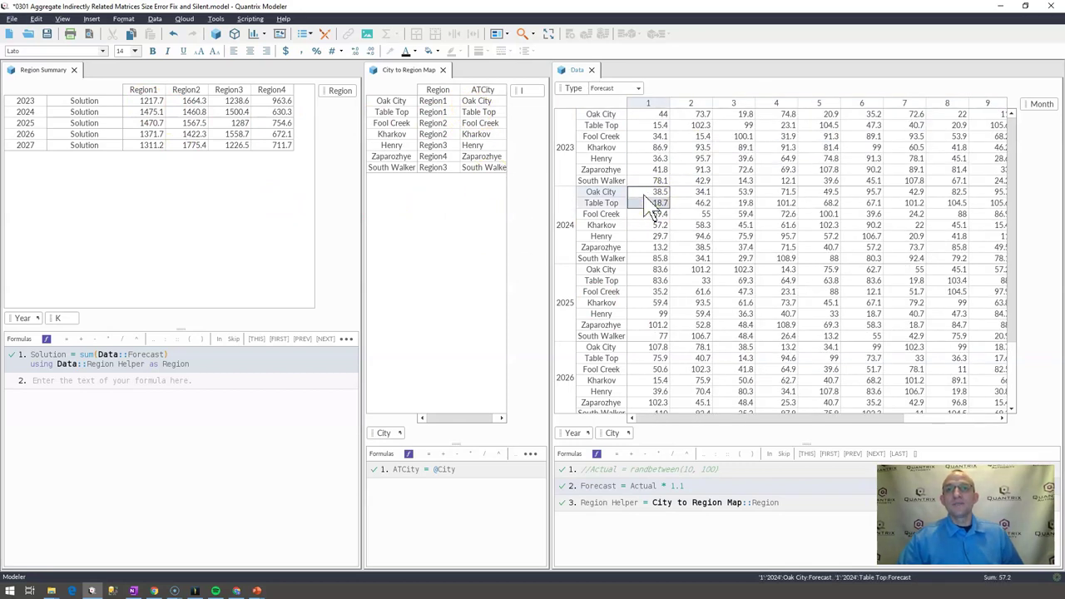
{"action": "key", "text": "shift+End"}
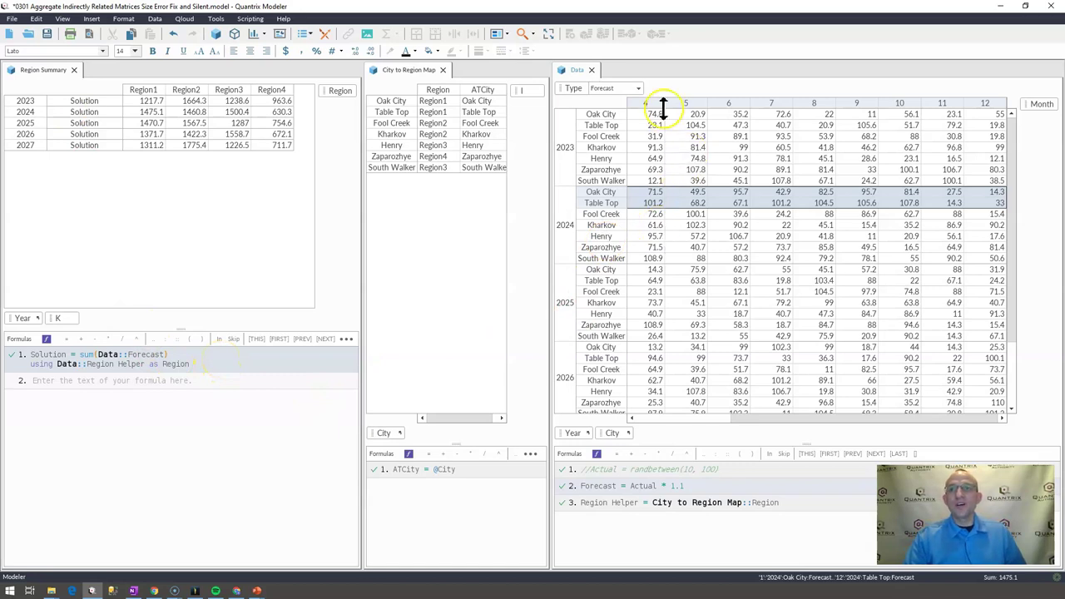
{"action": "left_click_drag", "start_coordinate": [759, 419], "coordinate": [612, 426]}
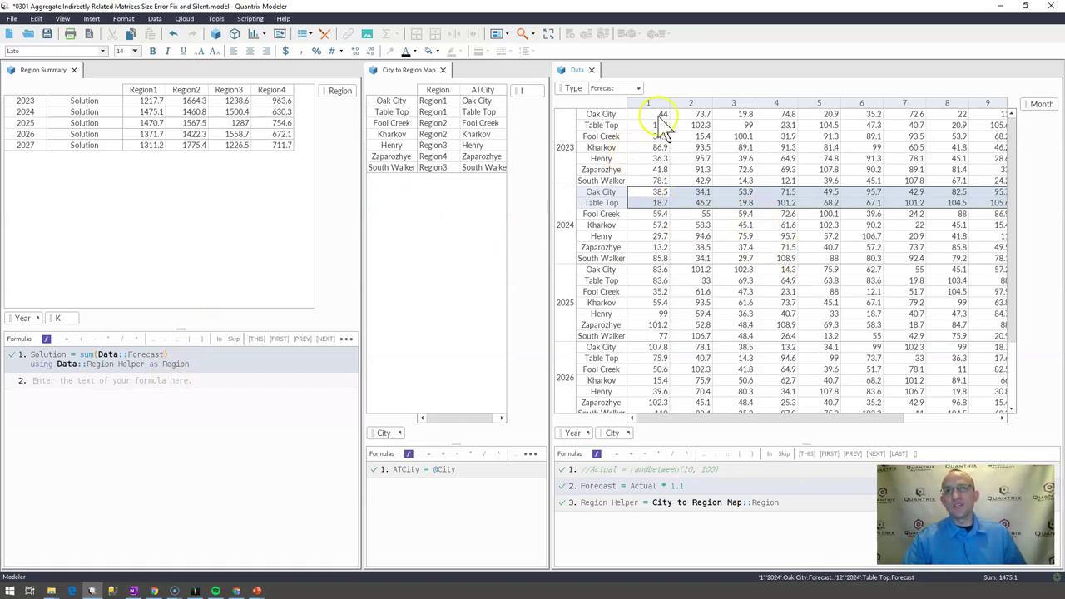
Step: Move the Data matrix's Type category from the filter back to the columns beneath Month and select the Region Helper item
{"action": "left_click_drag", "start_coordinate": [573, 88], "coordinate": [1039, 101]}
{"action": "left_click", "coordinate": [739, 101]}
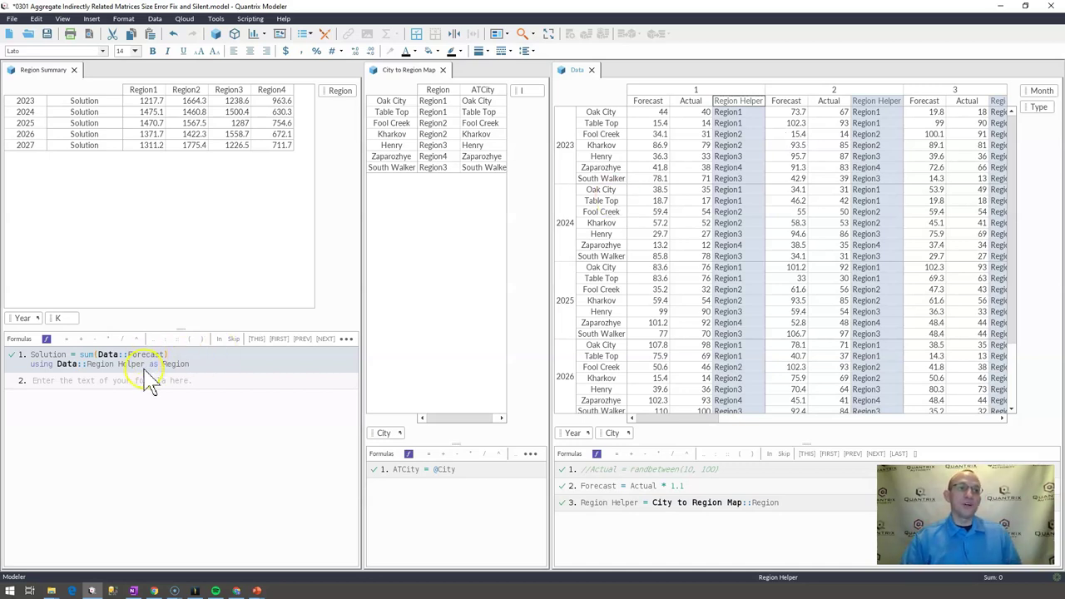
{"action": "left_click", "coordinate": [206, 384]}
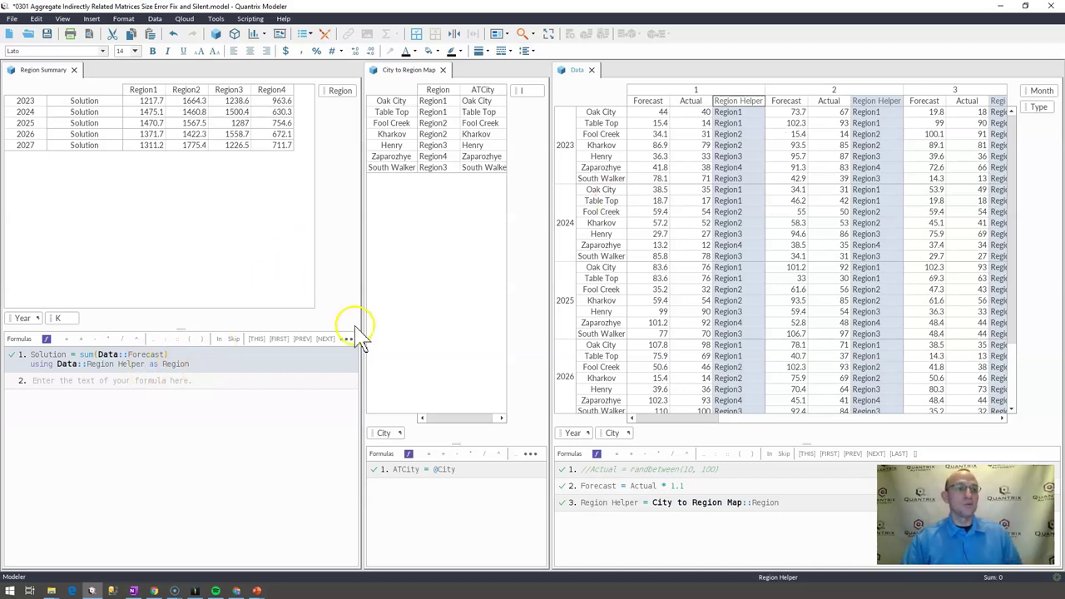